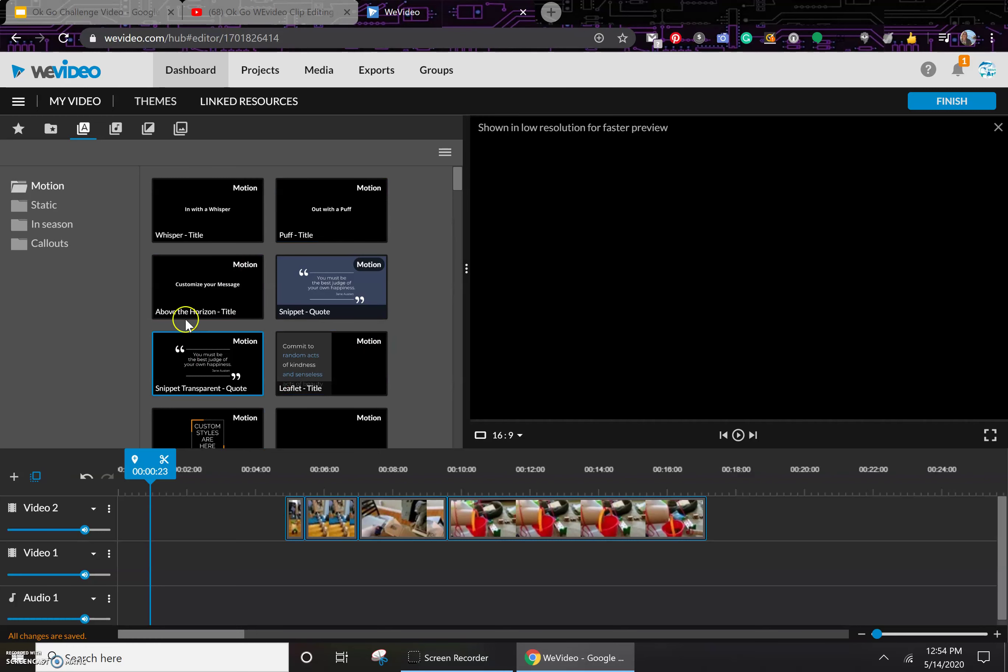
Look through the Motion text titles and widen the media library area beside the preview.
{"action": "scroll", "coordinate": [261, 387], "scroll_direction": "down", "scroll_amount": 5}
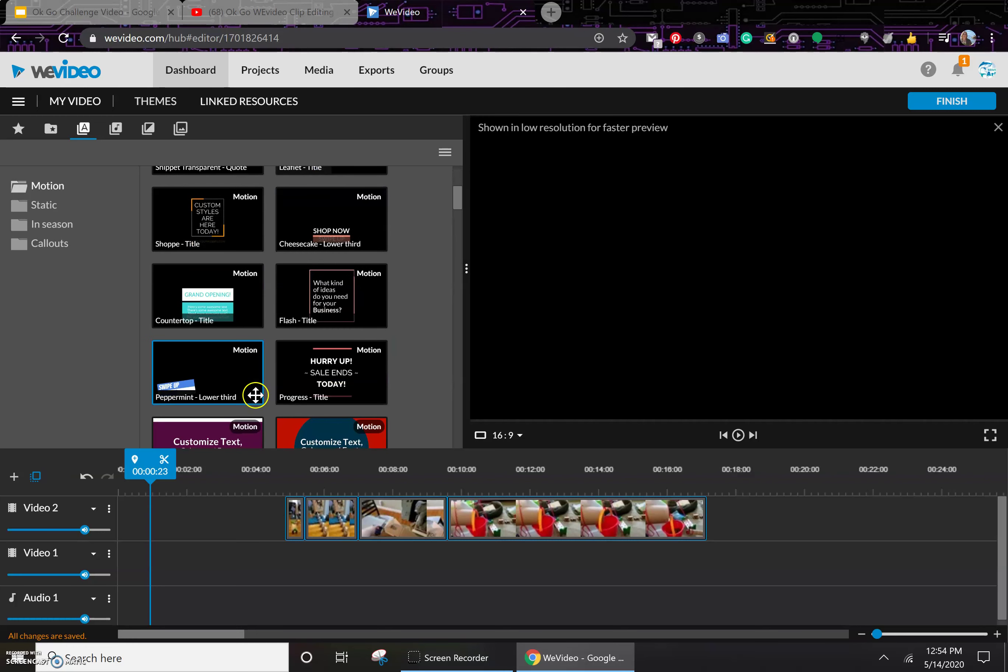
{"action": "scroll", "coordinate": [278, 371], "scroll_direction": "down", "scroll_amount": 5}
{"action": "scroll", "coordinate": [364, 434], "scroll_direction": "up", "scroll_amount": 10}
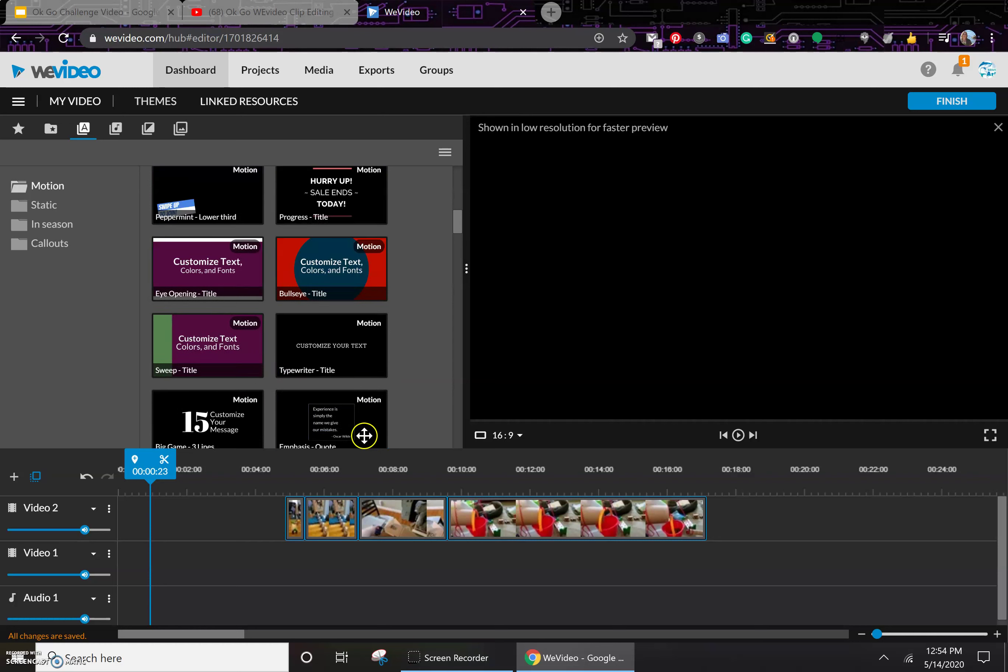
{"action": "left_click_drag", "start_coordinate": [465, 267], "coordinate": [593, 297]}
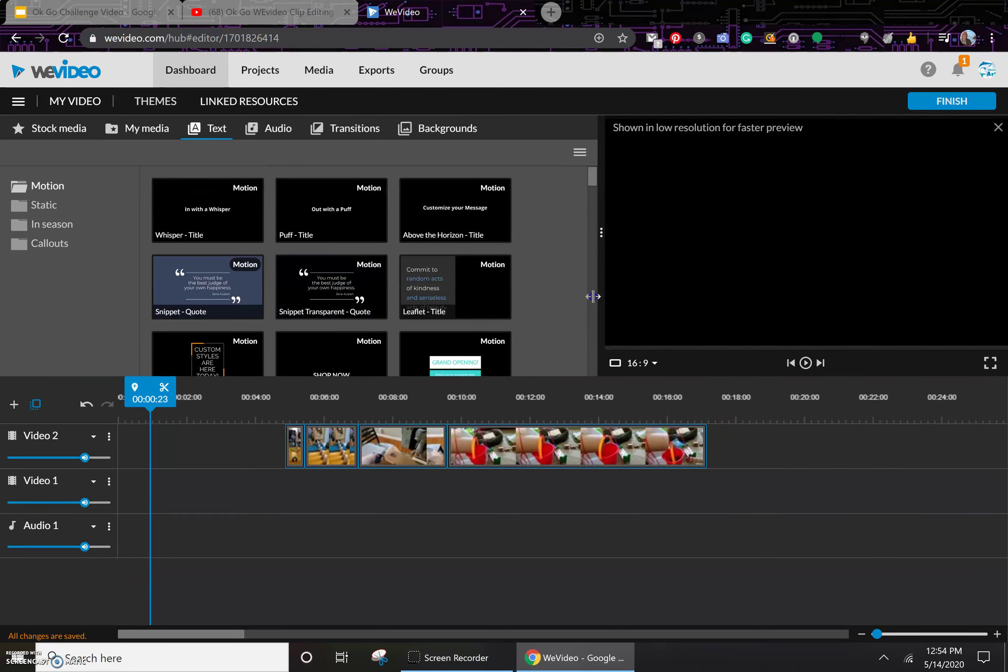
Place the "Radio - Title" motion text at the start of the Video 2 track using Insert and push.
{"action": "scroll", "coordinate": [217, 283], "scroll_direction": "down", "scroll_amount": 6}
{"action": "scroll", "coordinate": [218, 284], "scroll_direction": "down", "scroll_amount": 8}
{"action": "scroll", "coordinate": [313, 317], "scroll_direction": "down", "scroll_amount": 6}
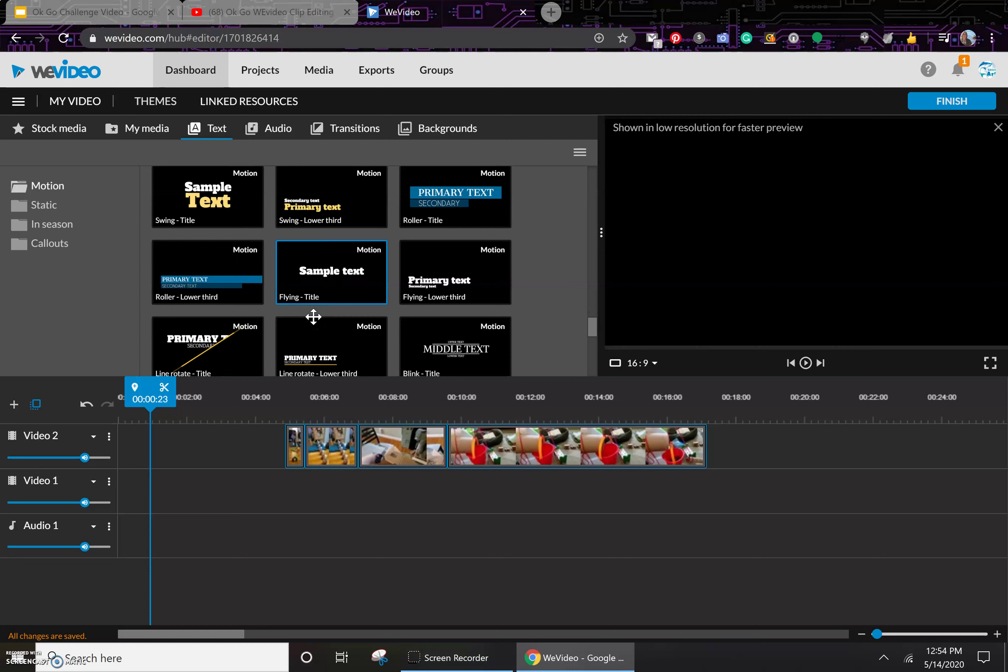
{"action": "scroll", "coordinate": [313, 317], "scroll_direction": "down", "scroll_amount": 5}
{"action": "left_click", "coordinate": [241, 262]}
{"action": "left_click_drag", "start_coordinate": [221, 249], "coordinate": [128, 457]}
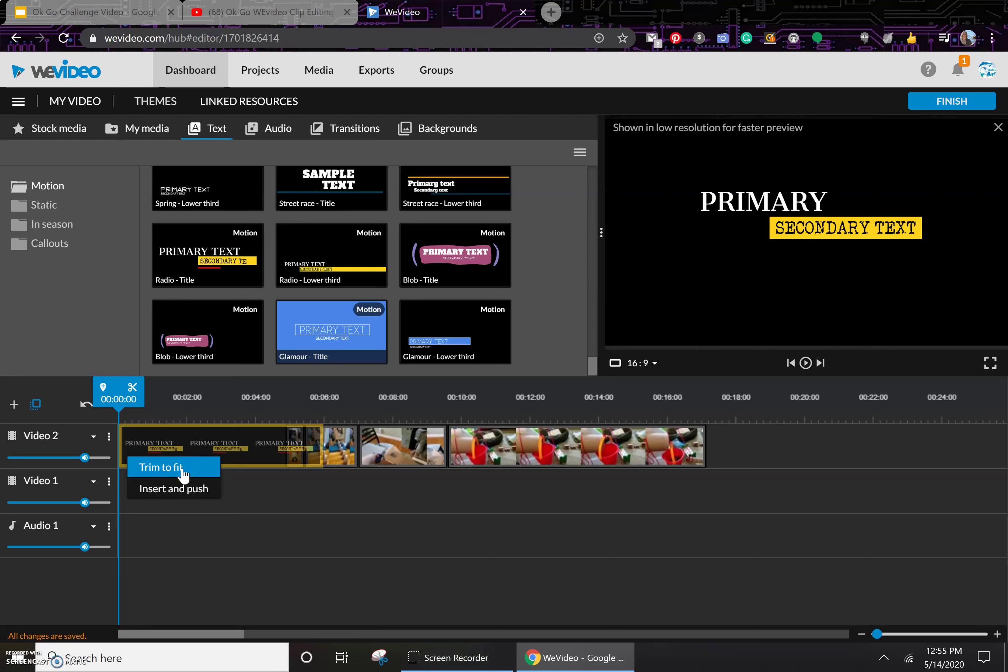
{"action": "left_click", "coordinate": [187, 497]}
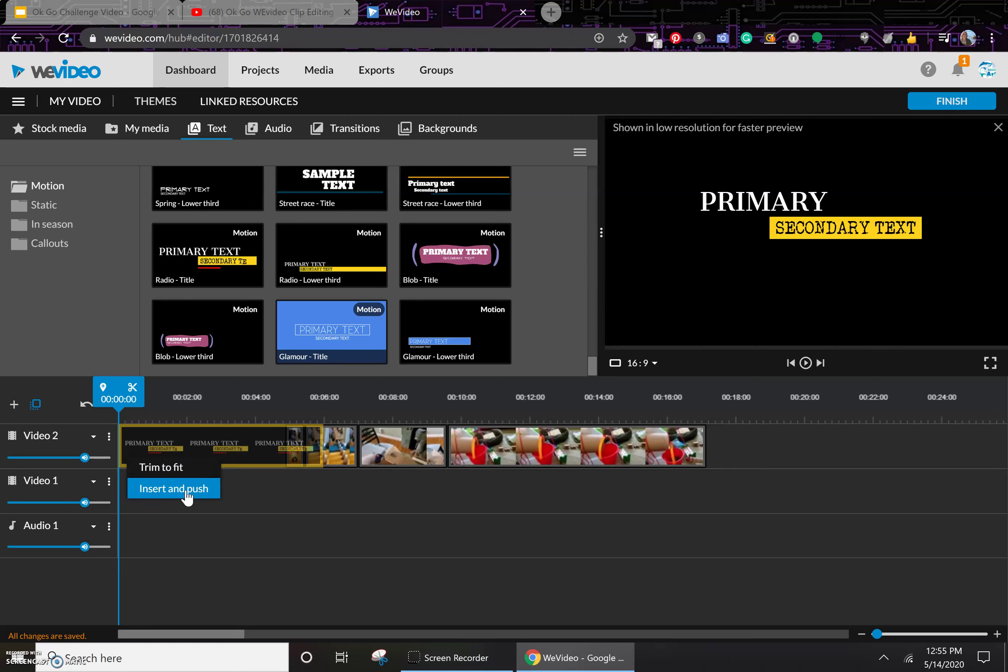
{"action": "left_click", "coordinate": [186, 498]}
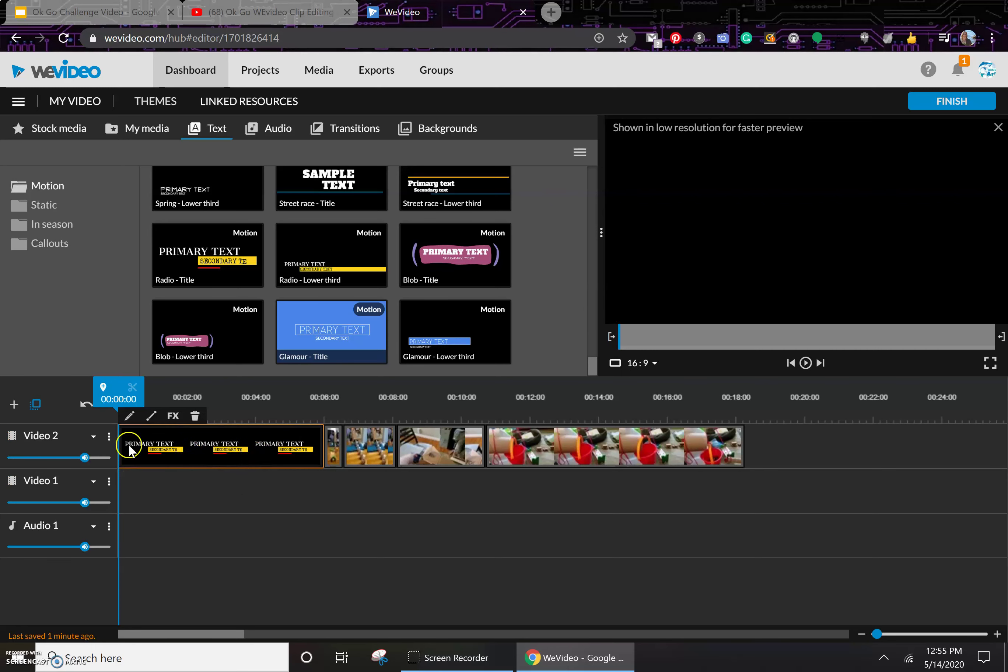
Open the Radio title clip for editing and set its primary text to "Chain Reaction".
{"action": "double_click", "coordinate": [178, 452]}
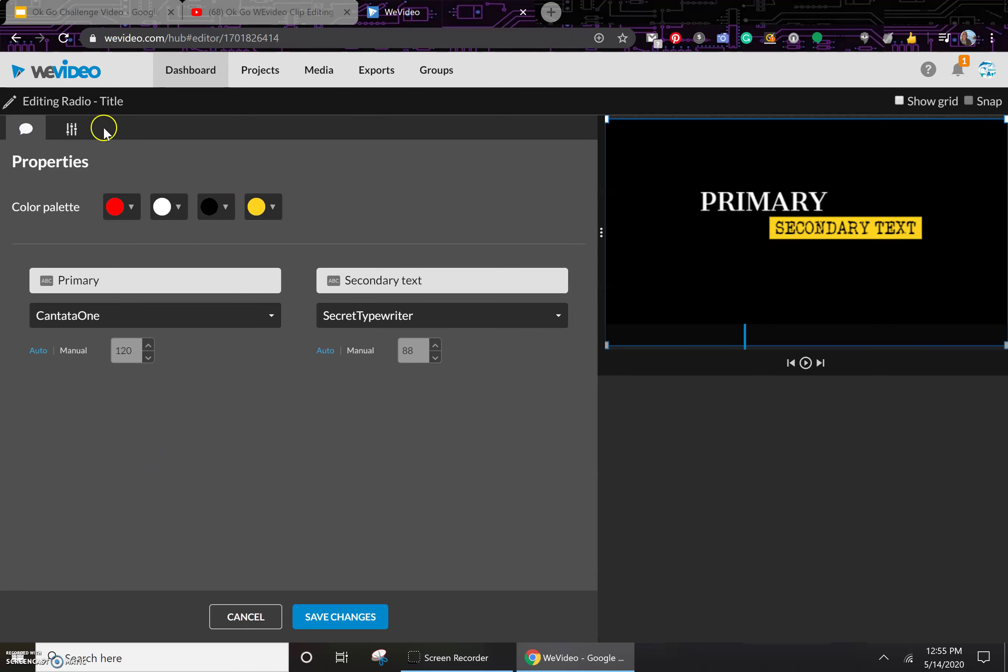
{"action": "double_click", "coordinate": [116, 280]}
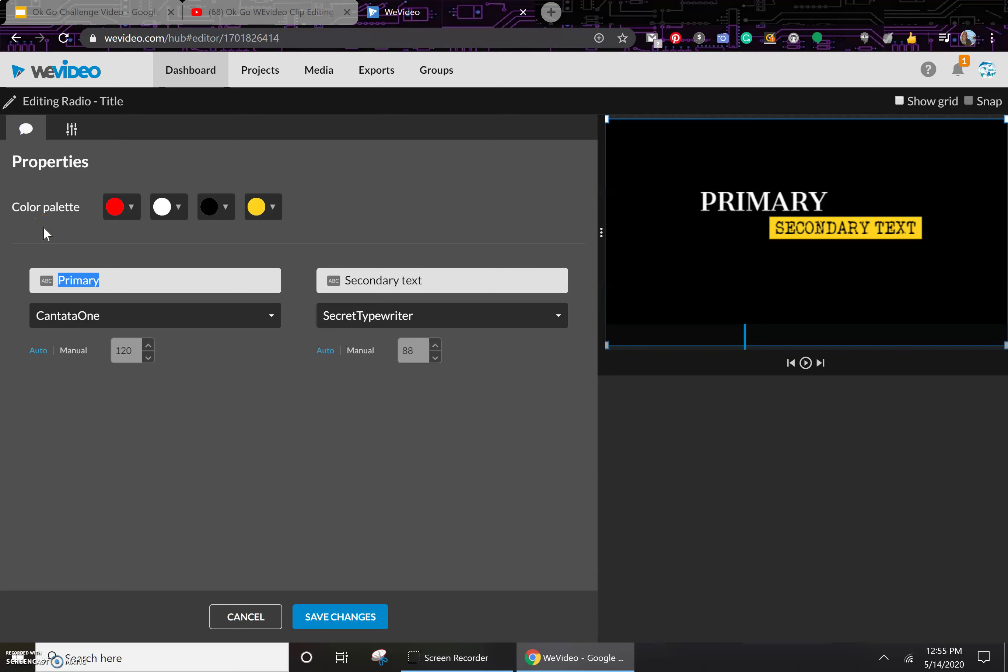
{"action": "type", "text": "Chain re"}
{"action": "key", "text": "BackSpace"}
{"action": "key", "text": "BackSpace"}
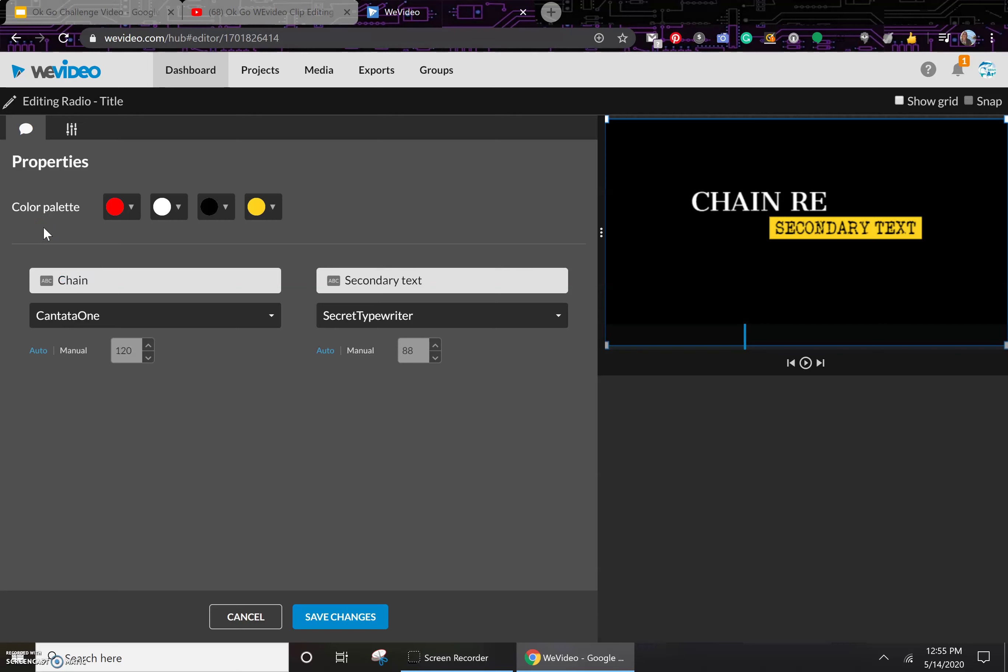
{"action": "type", "text": "Reas"}
{"action": "key", "text": "BackSpace"}
{"action": "type", "text": "c"}
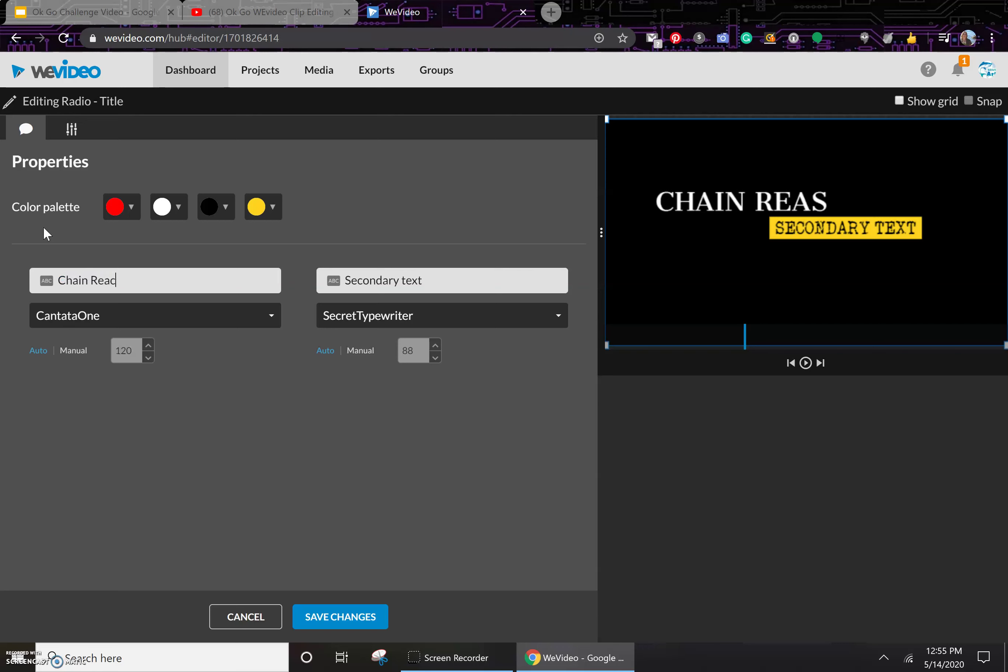
{"action": "type", "text": "tion Machine"}
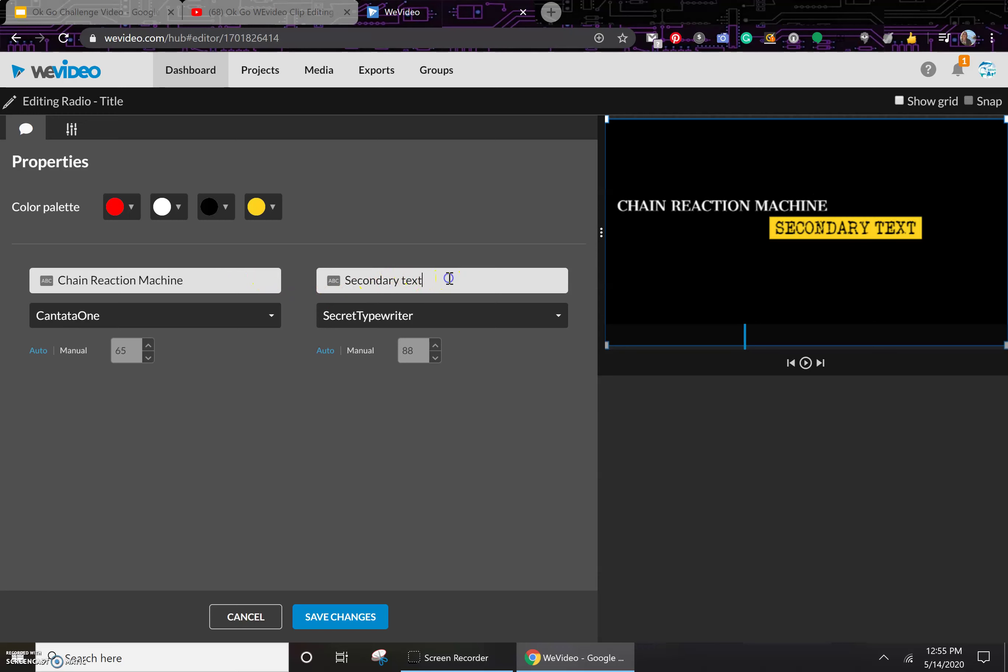
{"action": "left_click_drag", "start_coordinate": [189, 284], "coordinate": [161, 287]}
{"action": "key", "text": "BackSpace"}
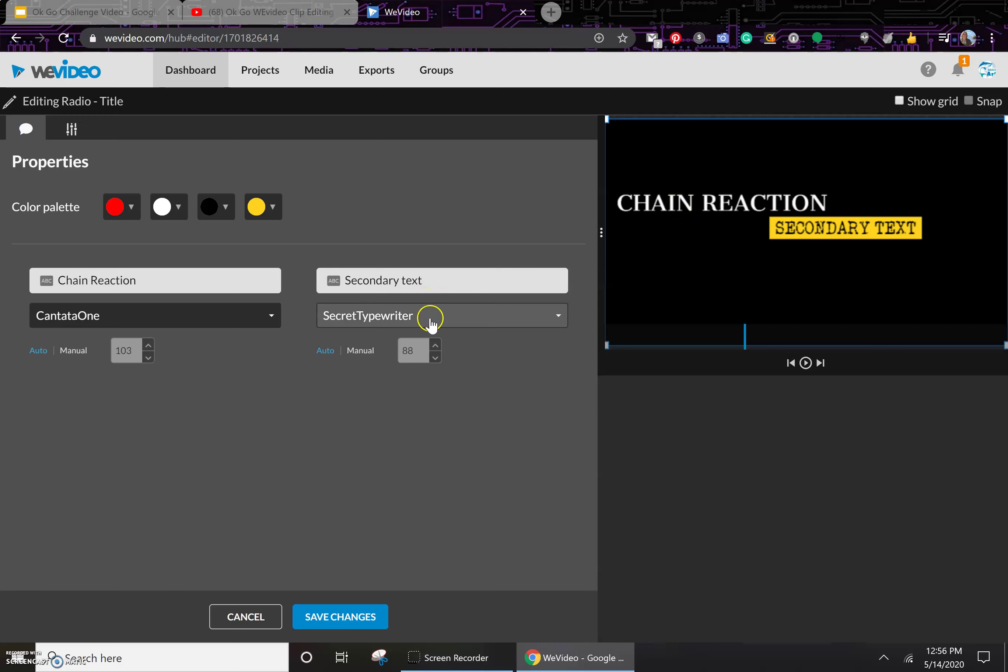
{"action": "left_click", "coordinate": [73, 351]}
{"action": "left_click", "coordinate": [121, 351]}
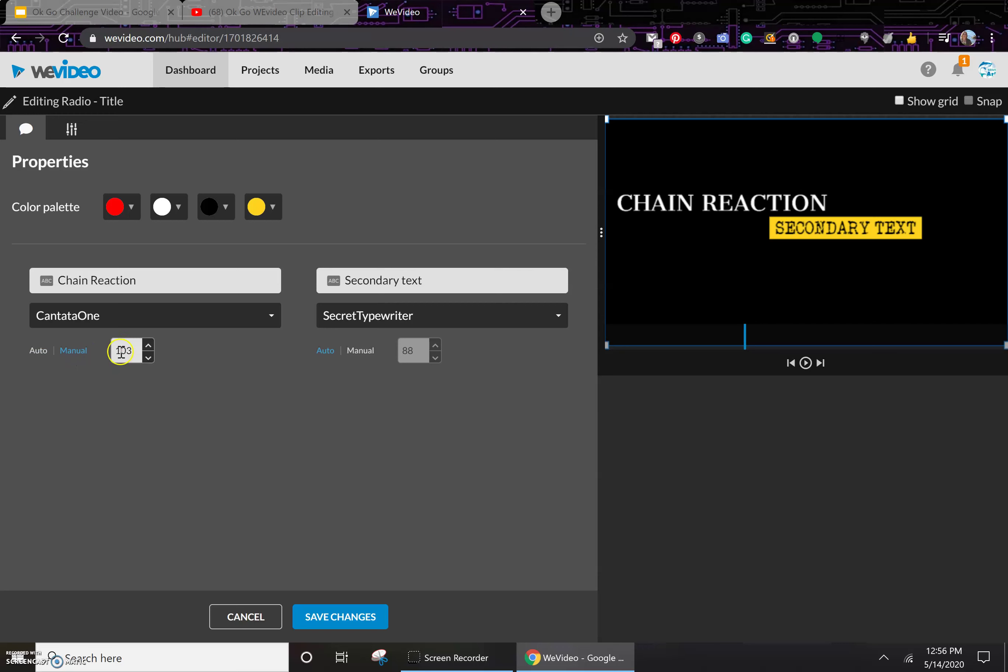
{"action": "left_click", "coordinate": [38, 353]}
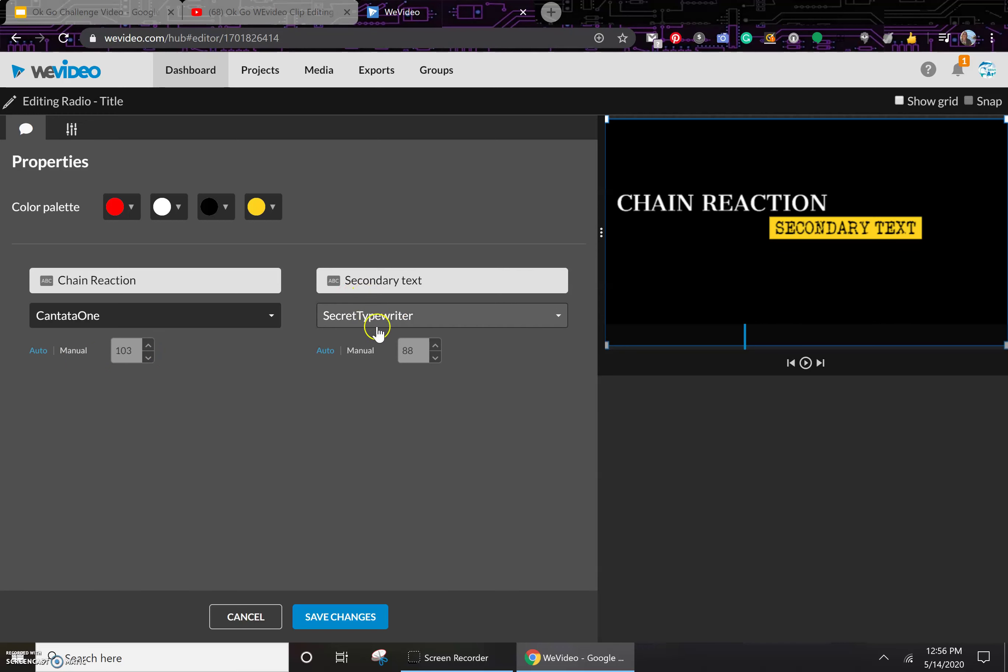
Replace the title's secondary text with "Machine" and change the white palette color to light blue.
{"action": "left_click_drag", "start_coordinate": [429, 284], "coordinate": [350, 273]}
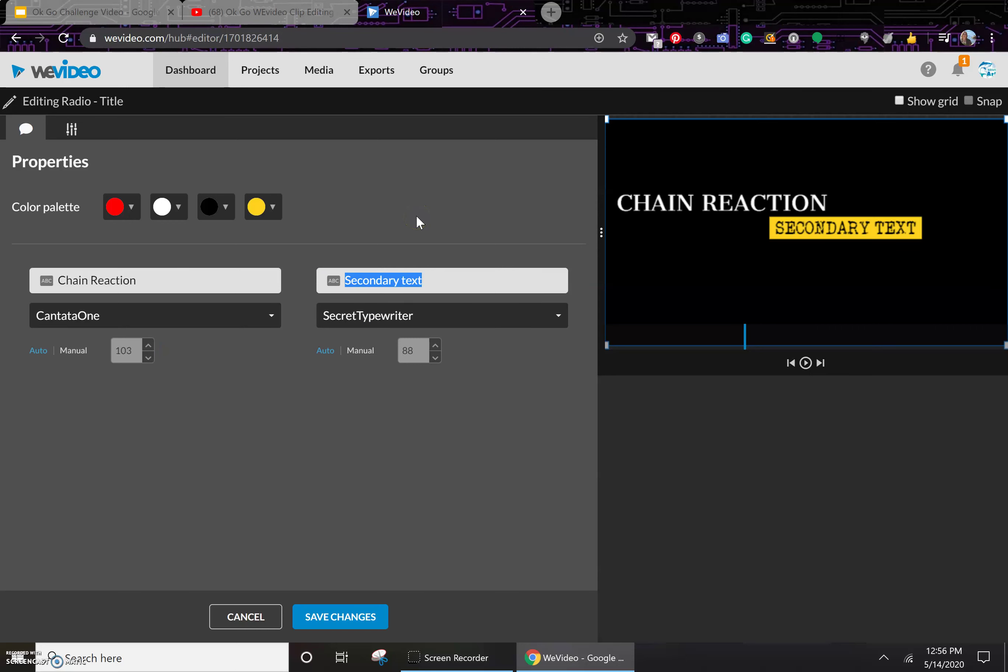
{"action": "type", "text": "Machine"}
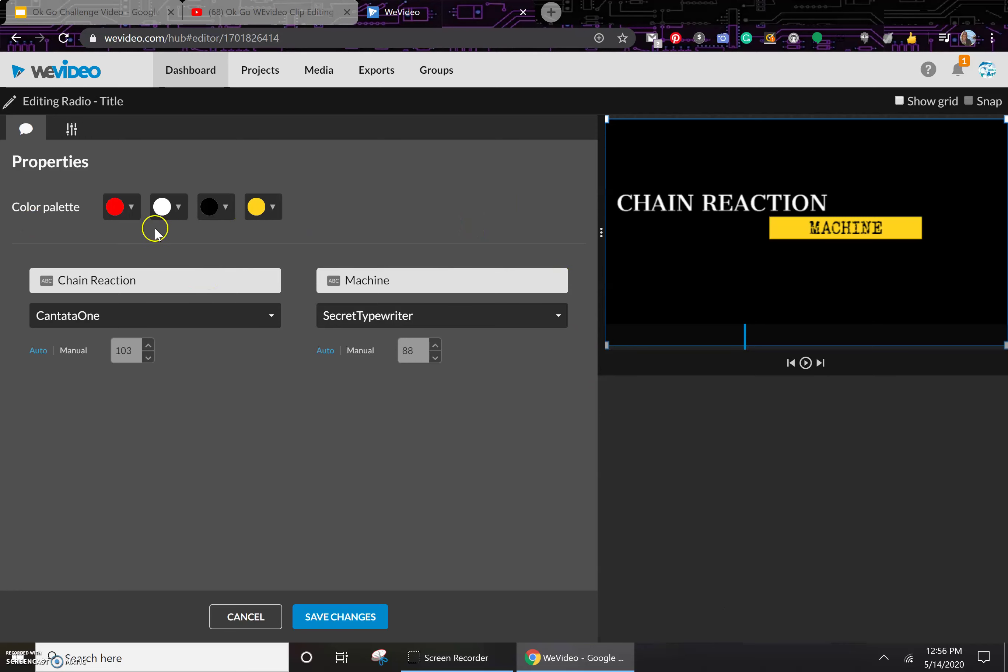
{"action": "left_click", "coordinate": [163, 207]}
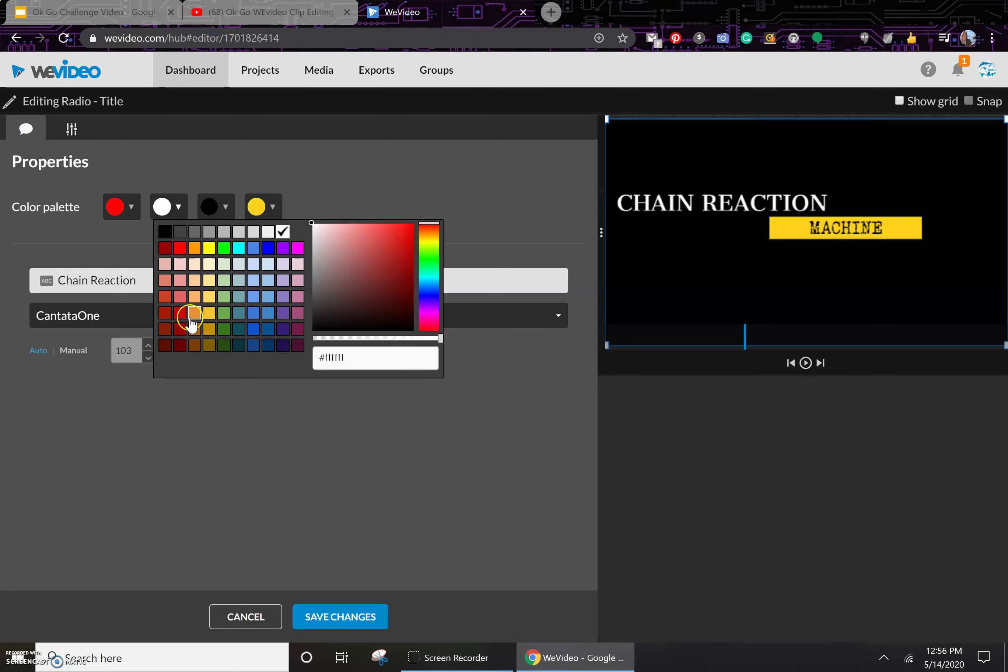
{"action": "left_click", "coordinate": [257, 248]}
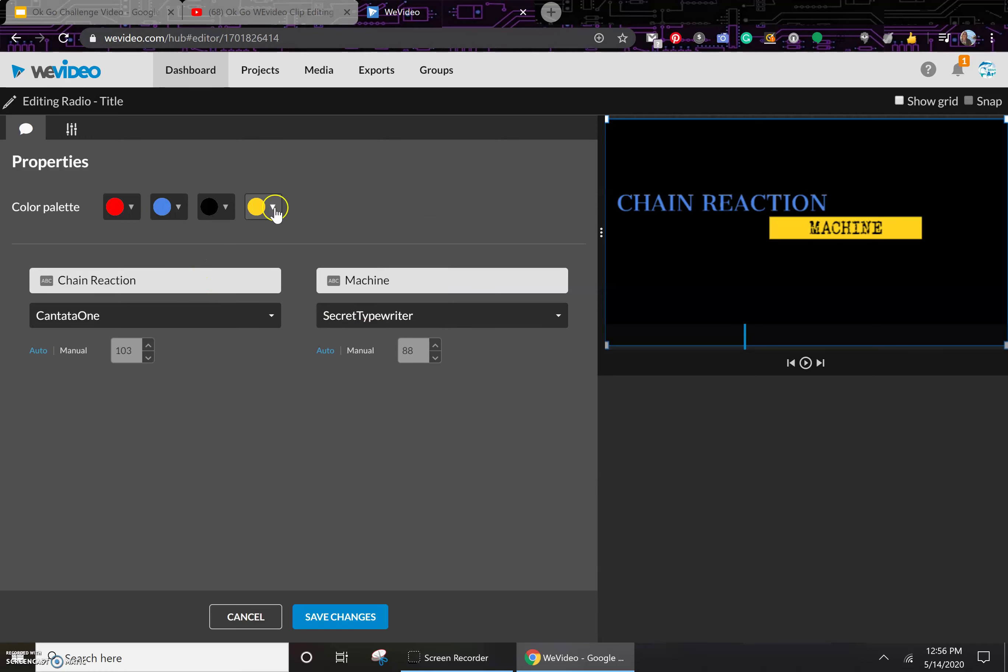
Try gray #999999 as the title's secondary text color and restore it to black.
{"action": "left_click", "coordinate": [256, 209]}
{"action": "left_click", "coordinate": [210, 207]}
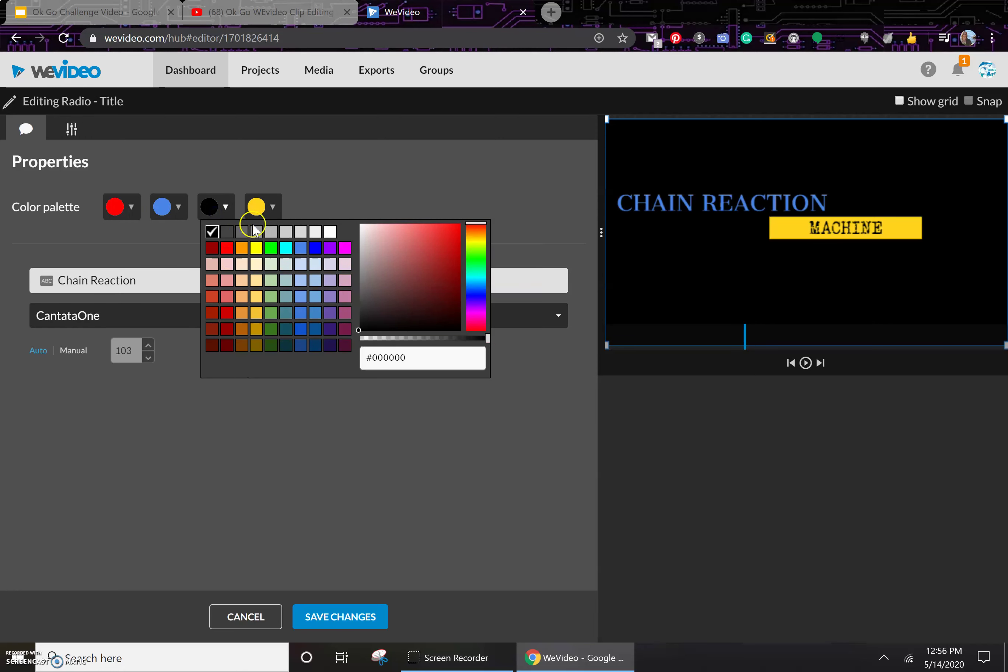
{"action": "left_click", "coordinate": [258, 231]}
{"action": "left_click", "coordinate": [228, 208]}
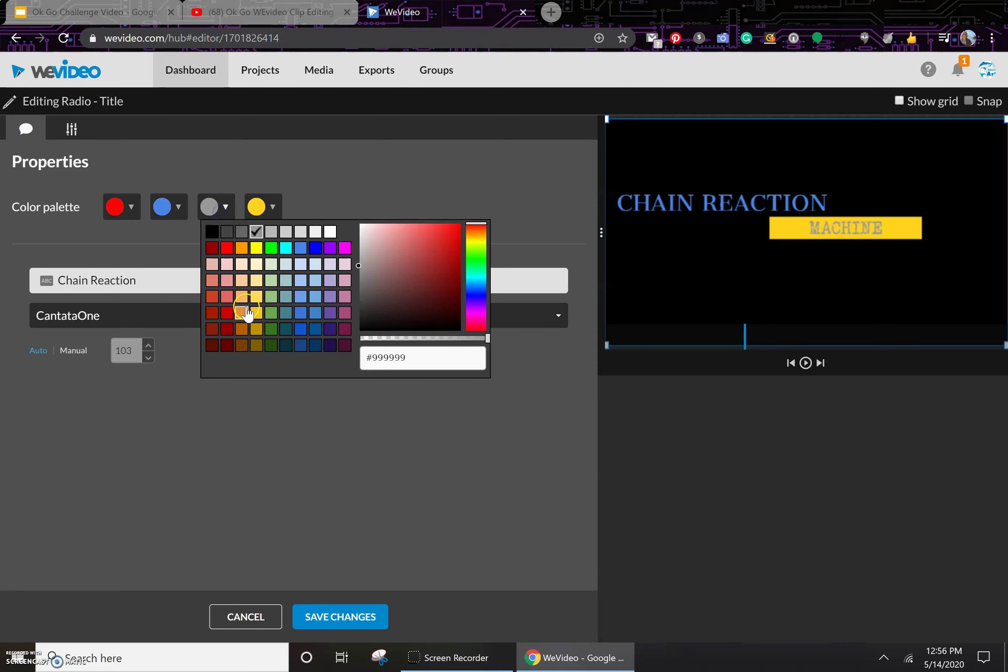
{"action": "left_click", "coordinate": [211, 232]}
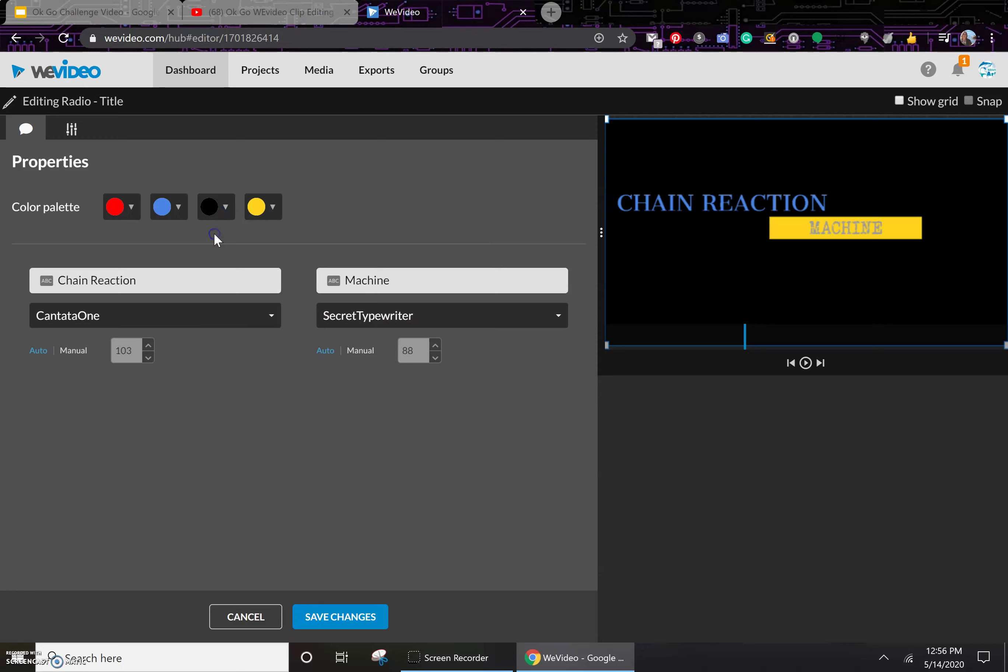
Change the title's yellow palette color to bright green and save the title changes.
{"action": "left_click", "coordinate": [257, 207]}
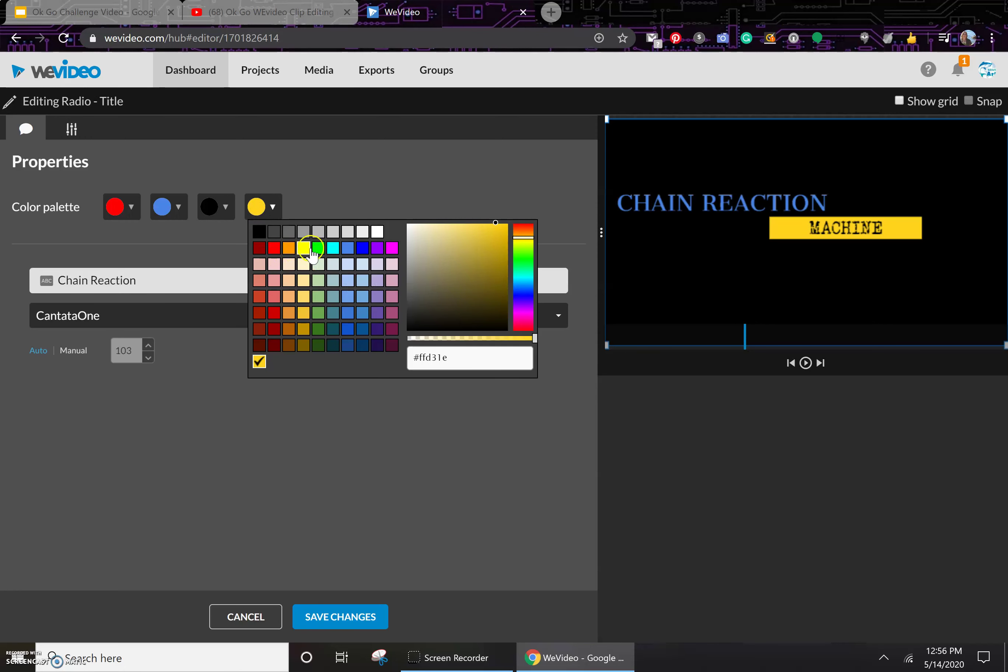
{"action": "left_click", "coordinate": [315, 248]}
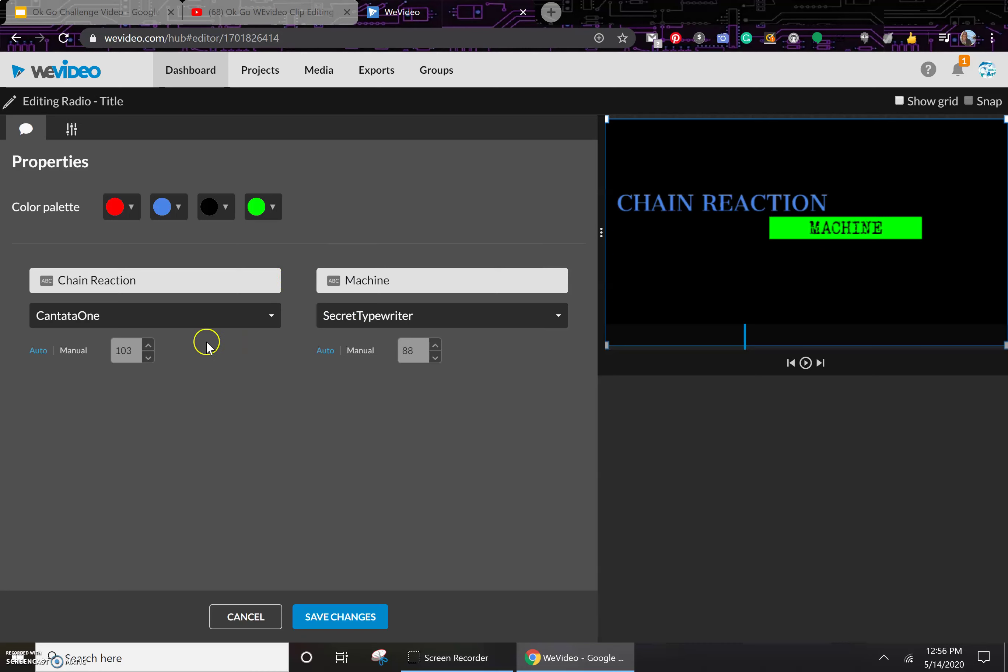
{"action": "left_click", "coordinate": [337, 615]}
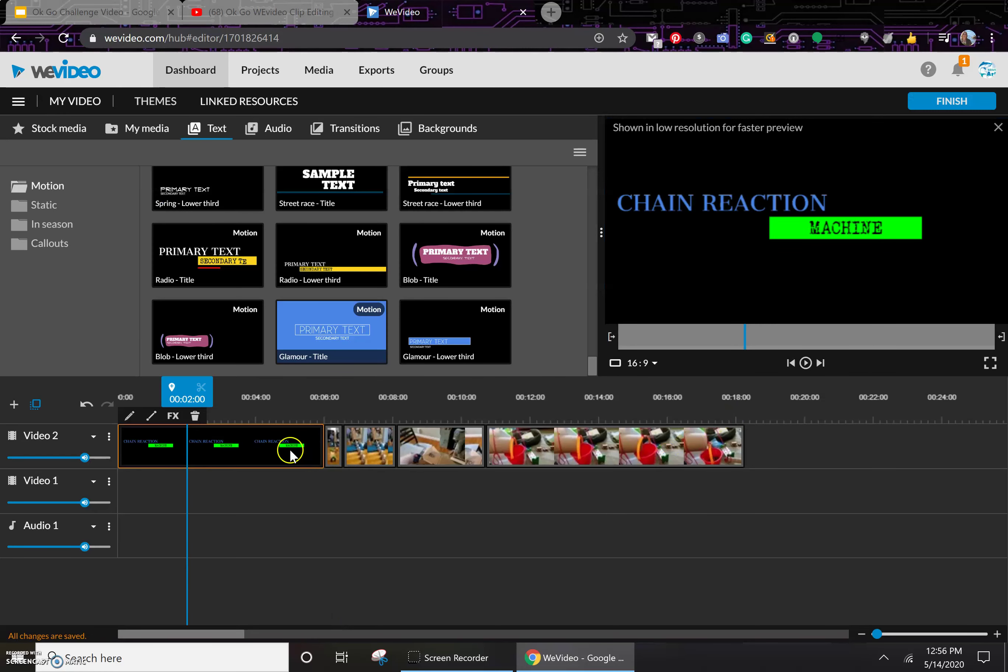
Play the timeline from the beginning to review the title leading into the video clips.
{"action": "left_click_drag", "start_coordinate": [170, 401], "coordinate": [65, 397]}
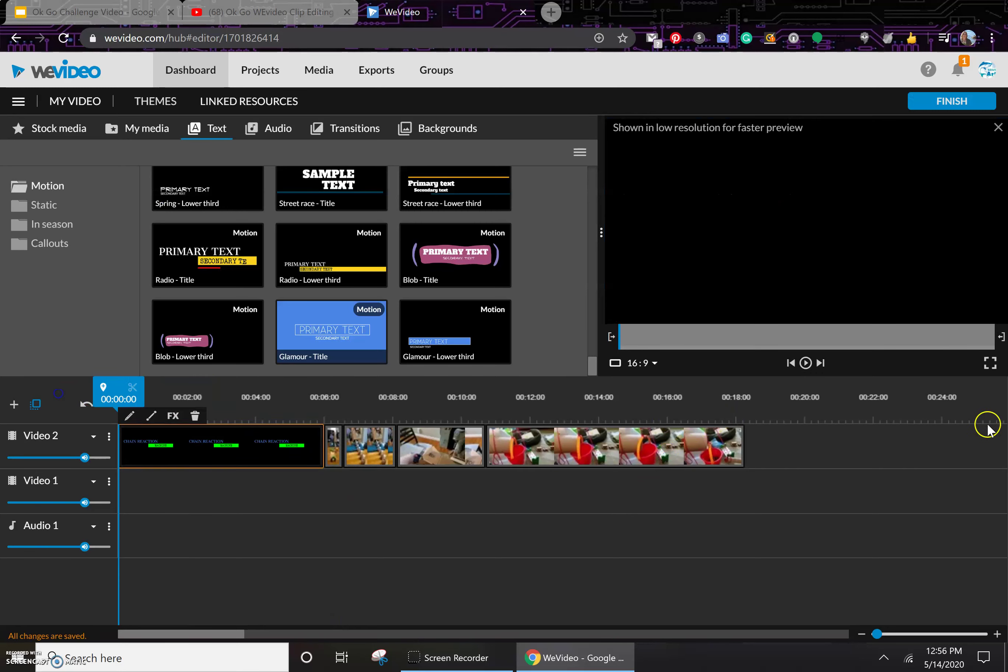
{"action": "left_click", "coordinate": [805, 362]}
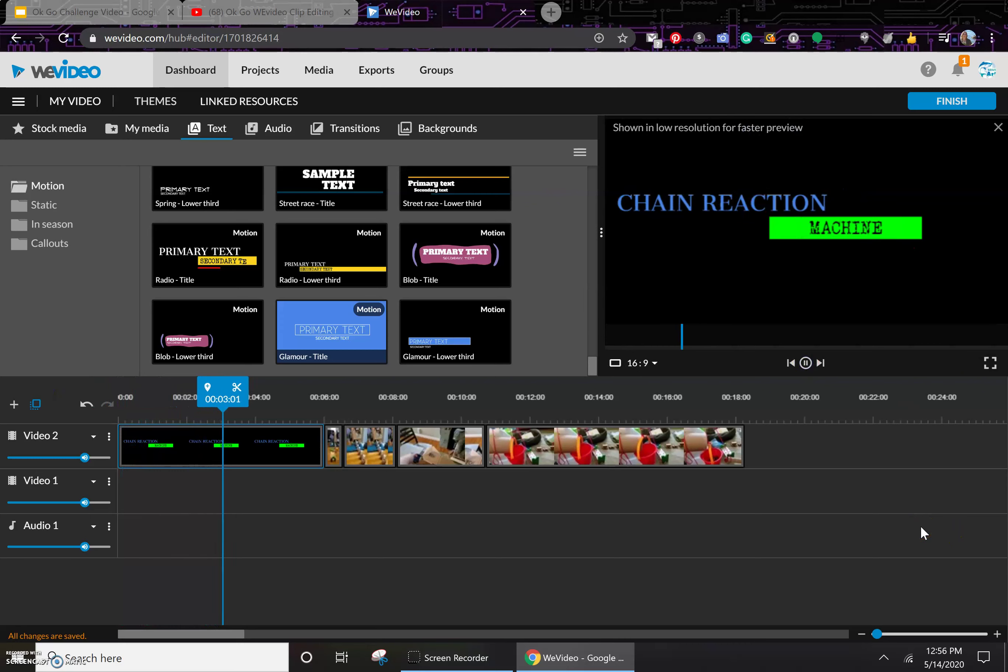
{"action": "left_click", "coordinate": [805, 363]}
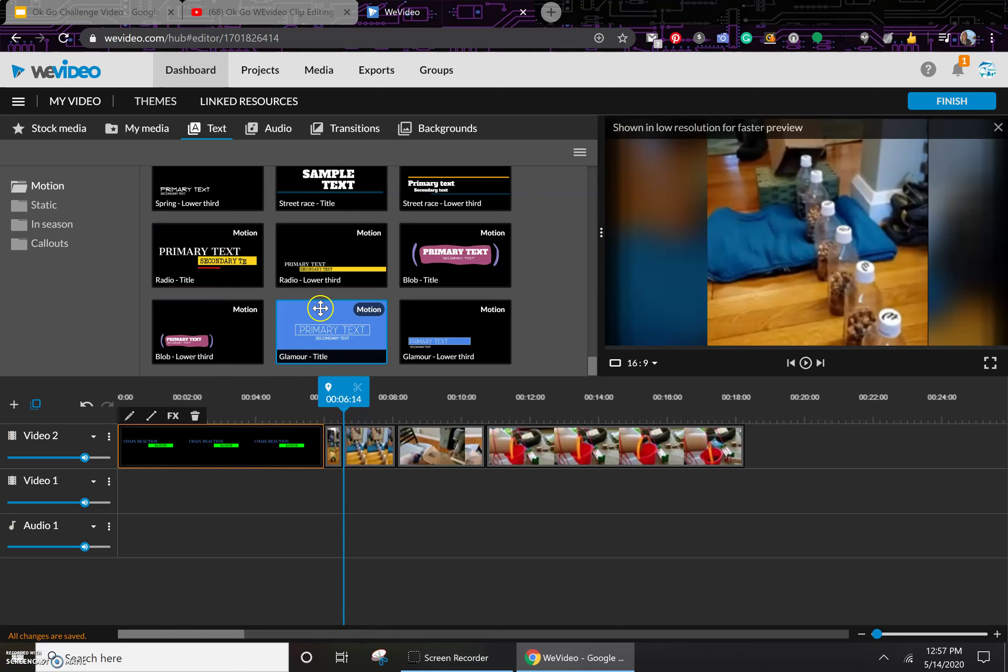
Browse the motion text templates and preview the Layer Cake transparent title.
{"action": "scroll", "coordinate": [462, 295], "scroll_direction": "up", "scroll_amount": 10}
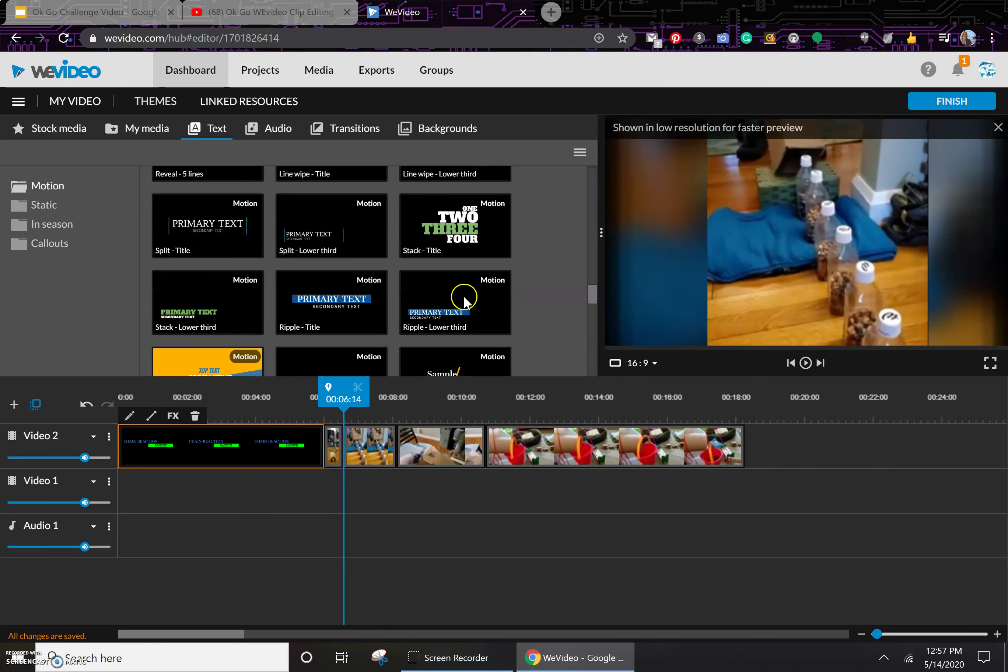
{"action": "scroll", "coordinate": [464, 296], "scroll_direction": "up", "scroll_amount": 8}
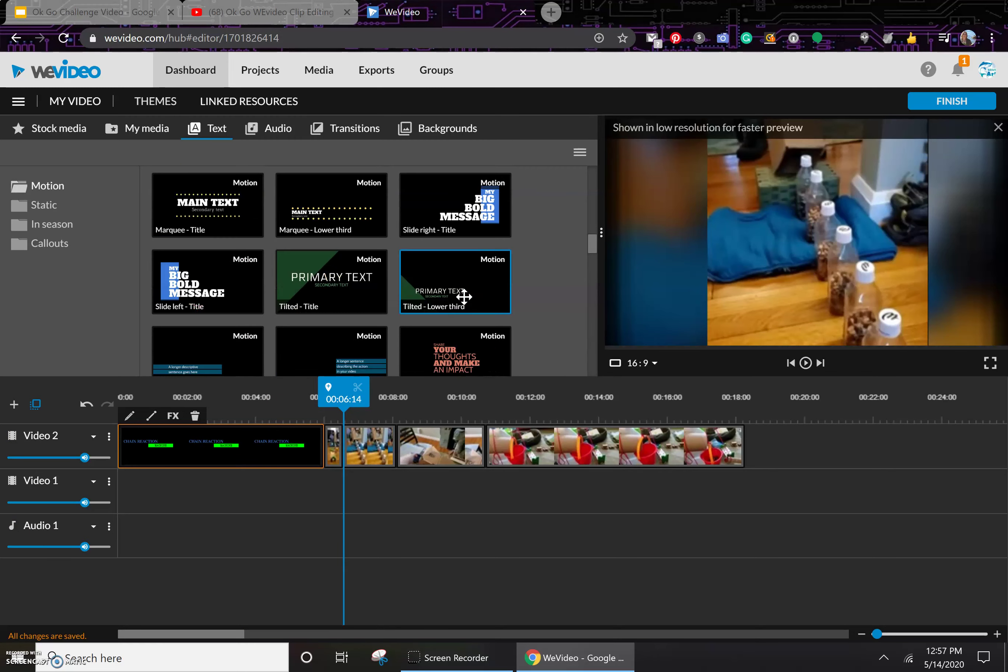
{"action": "scroll", "coordinate": [464, 295], "scroll_direction": "down", "scroll_amount": 2}
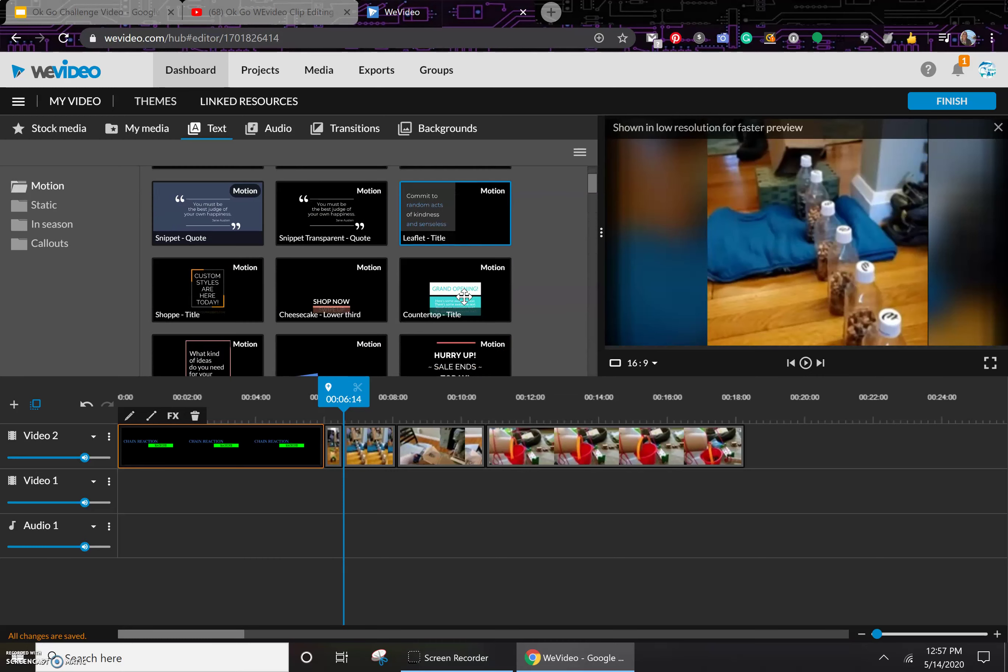
{"action": "left_click", "coordinate": [467, 222]}
{"action": "scroll", "coordinate": [465, 221], "scroll_direction": "down", "scroll_amount": 5}
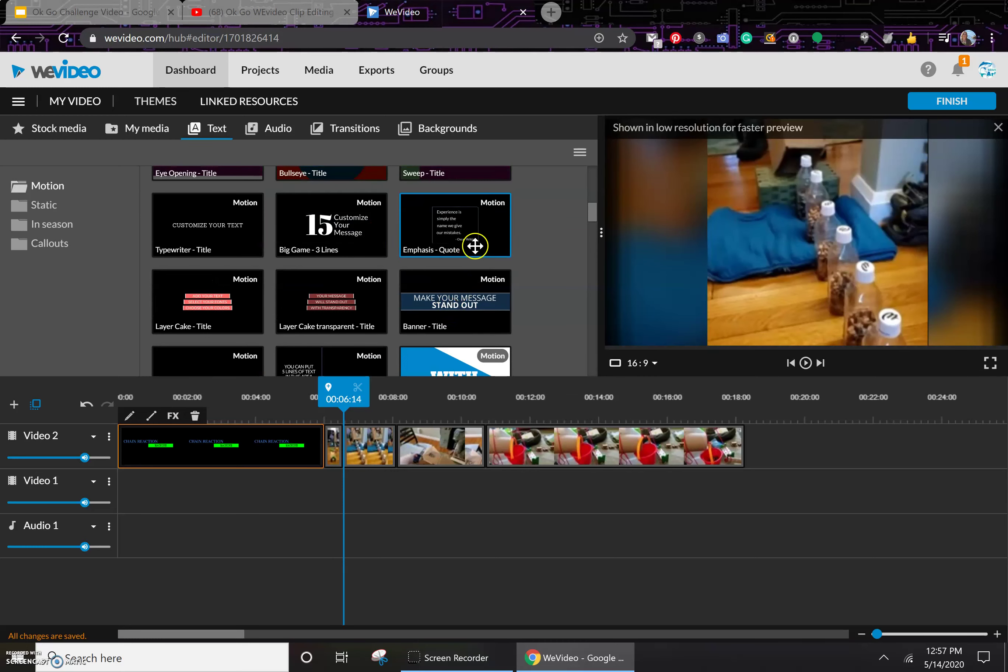
{"action": "scroll", "coordinate": [462, 321], "scroll_direction": "down", "scroll_amount": 3}
{"action": "scroll", "coordinate": [464, 320], "scroll_direction": "up", "scroll_amount": 3}
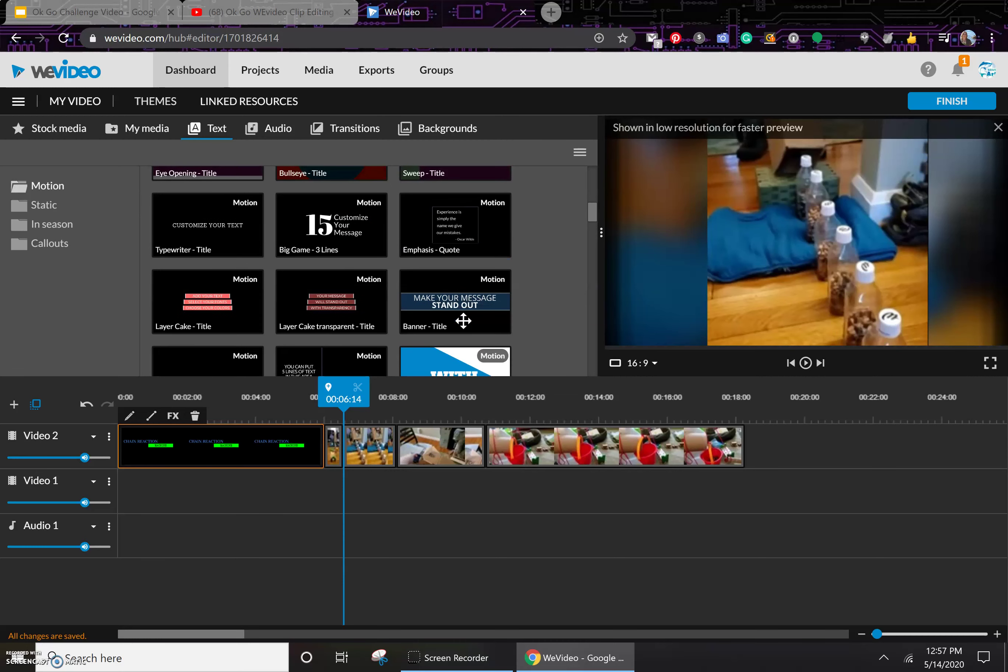
{"action": "left_click", "coordinate": [337, 299]}
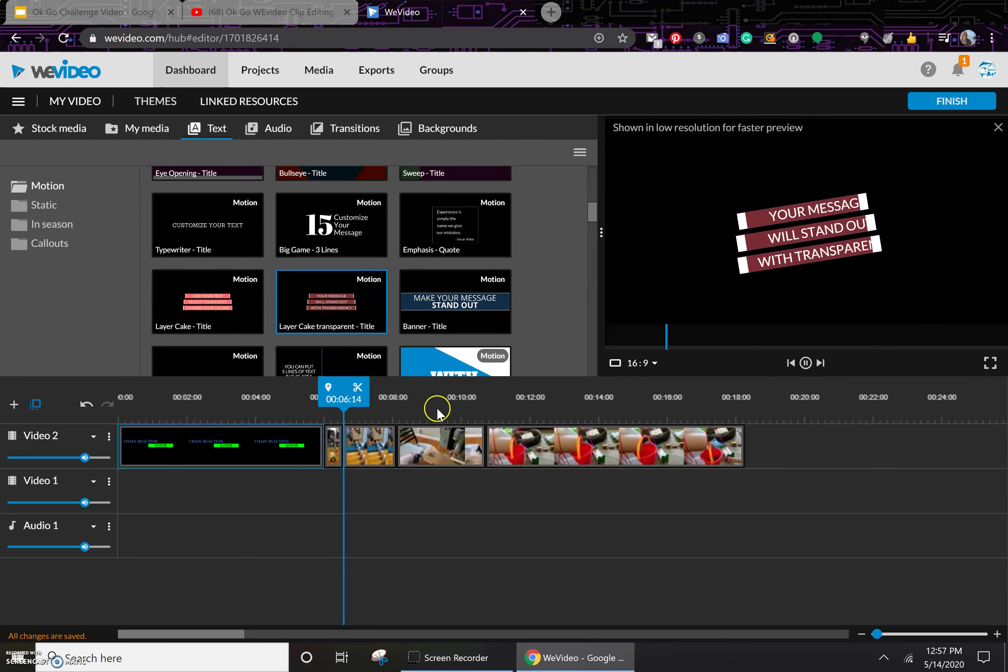
Add the Typewriter motion title to the Video 2 track directly after the last clip.
{"action": "scroll", "coordinate": [413, 278], "scroll_direction": "down", "scroll_amount": 3}
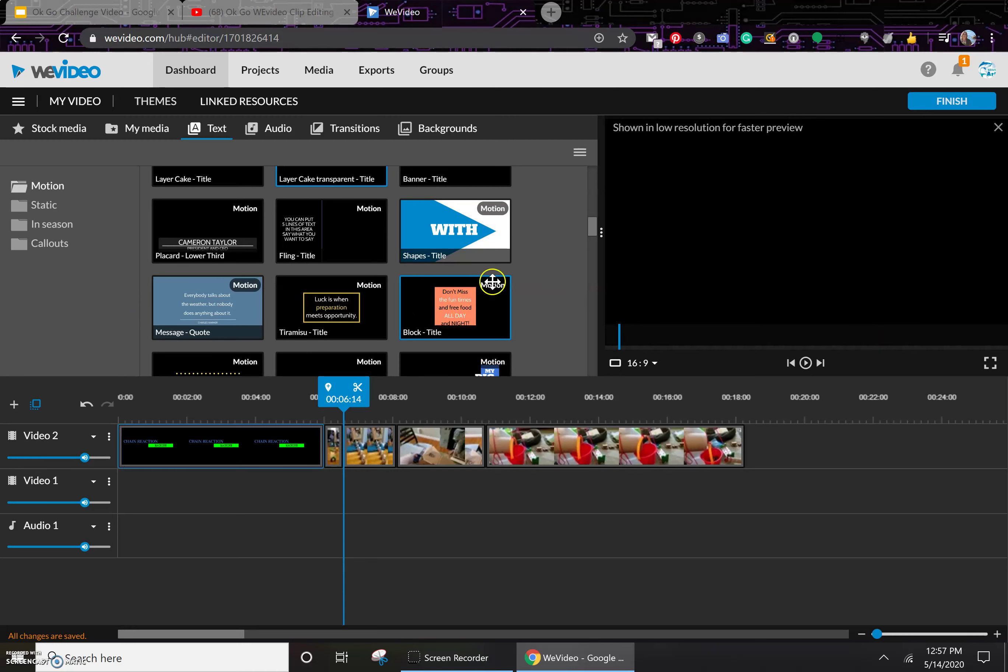
{"action": "scroll", "coordinate": [428, 279], "scroll_direction": "up", "scroll_amount": 3}
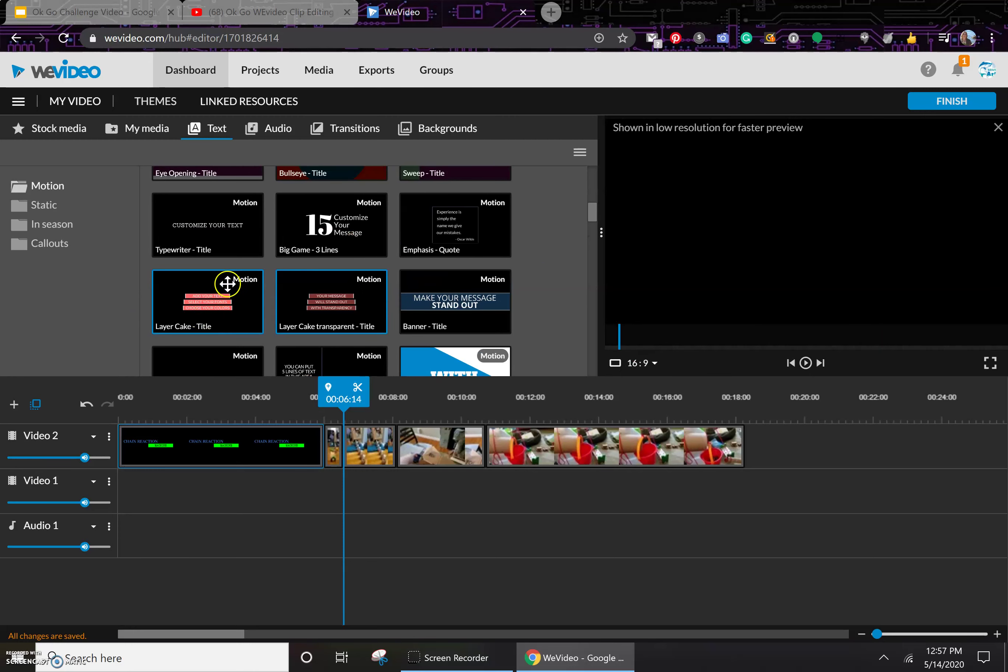
{"action": "left_click_drag", "start_coordinate": [323, 267], "coordinate": [769, 456]}
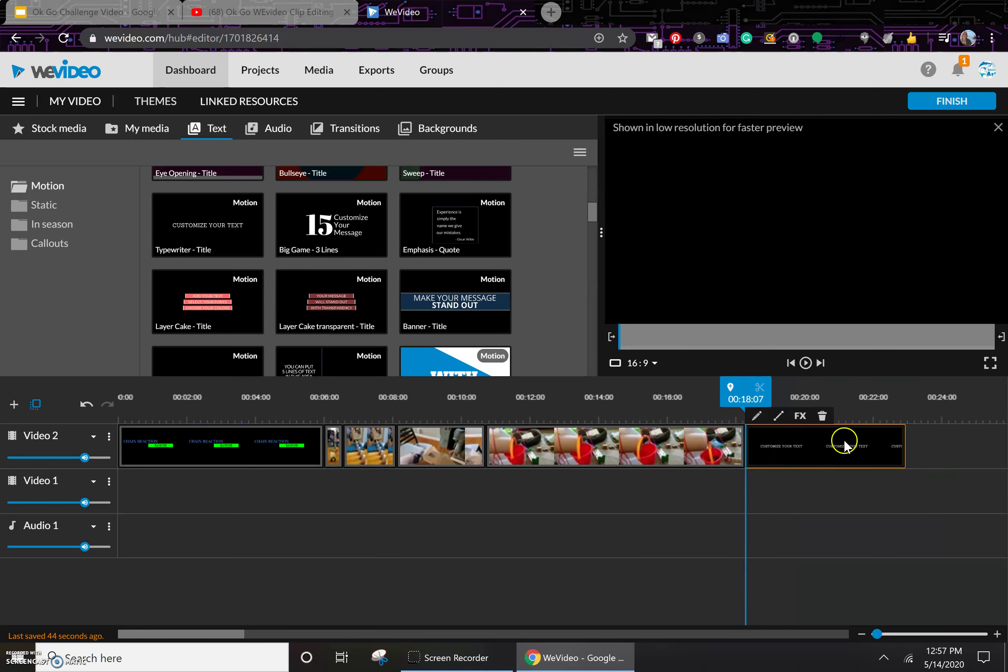
Try "Machine By" as the Typewriter title's text and discard the edit.
{"action": "double_click", "coordinate": [798, 449]}
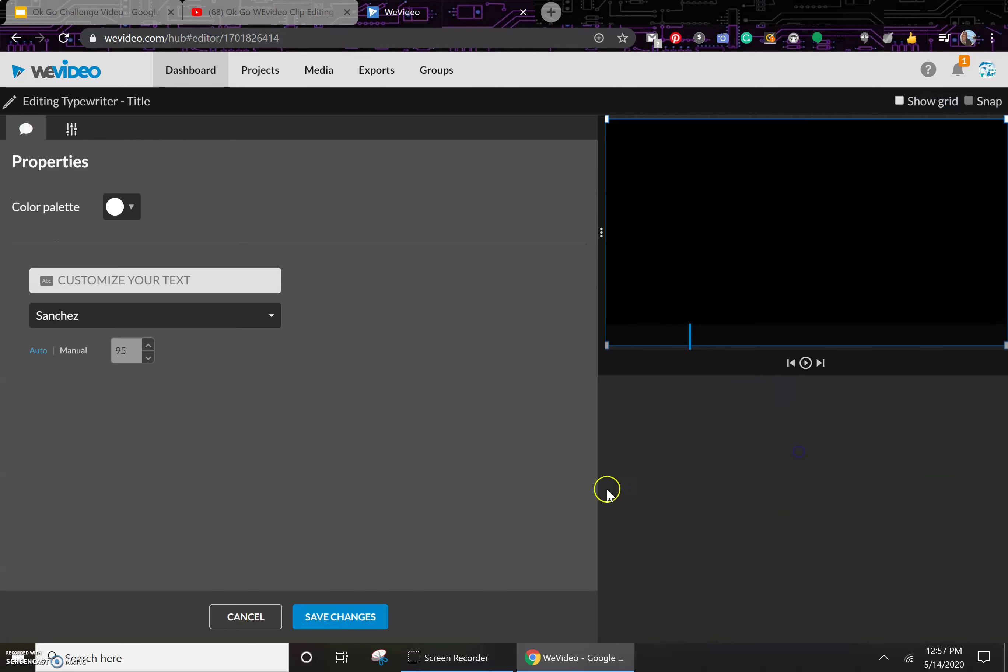
{"action": "left_click", "coordinate": [210, 284]}
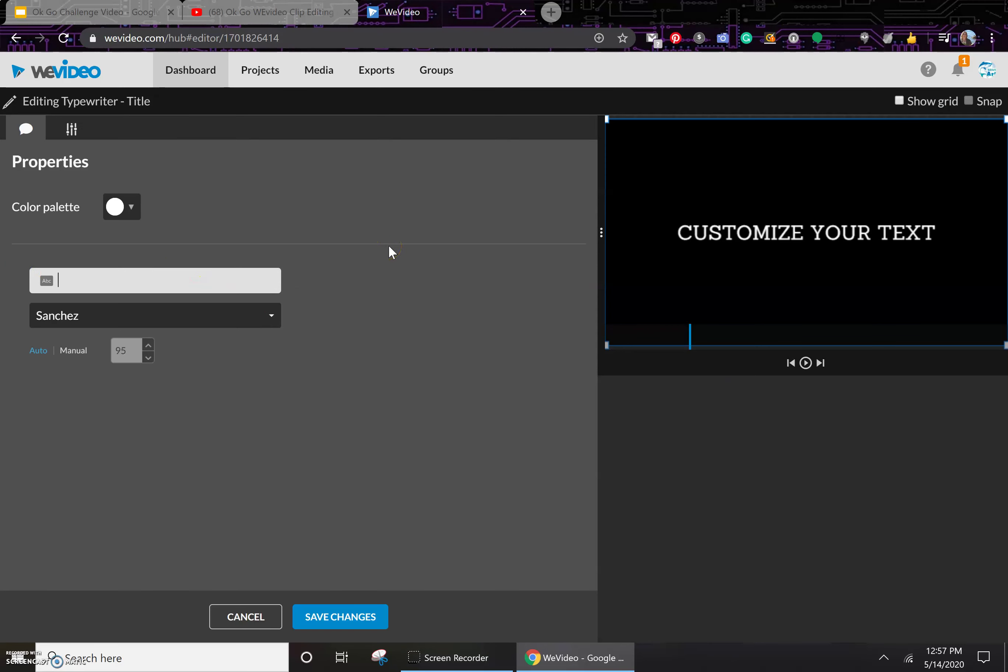
{"action": "type", "text": "Machine By"}
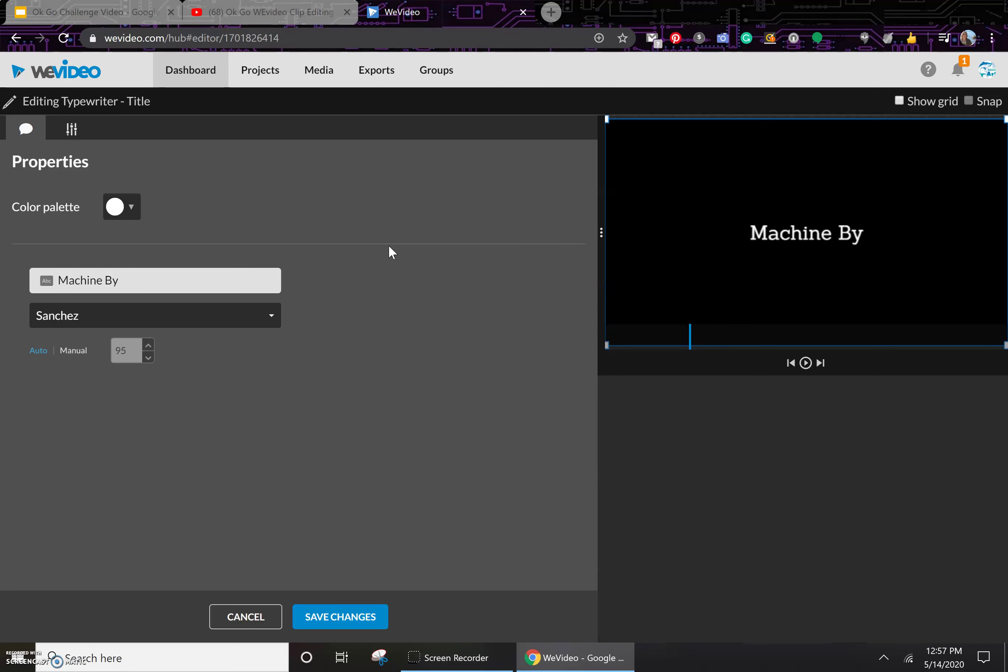
{"action": "left_click", "coordinate": [313, 624]}
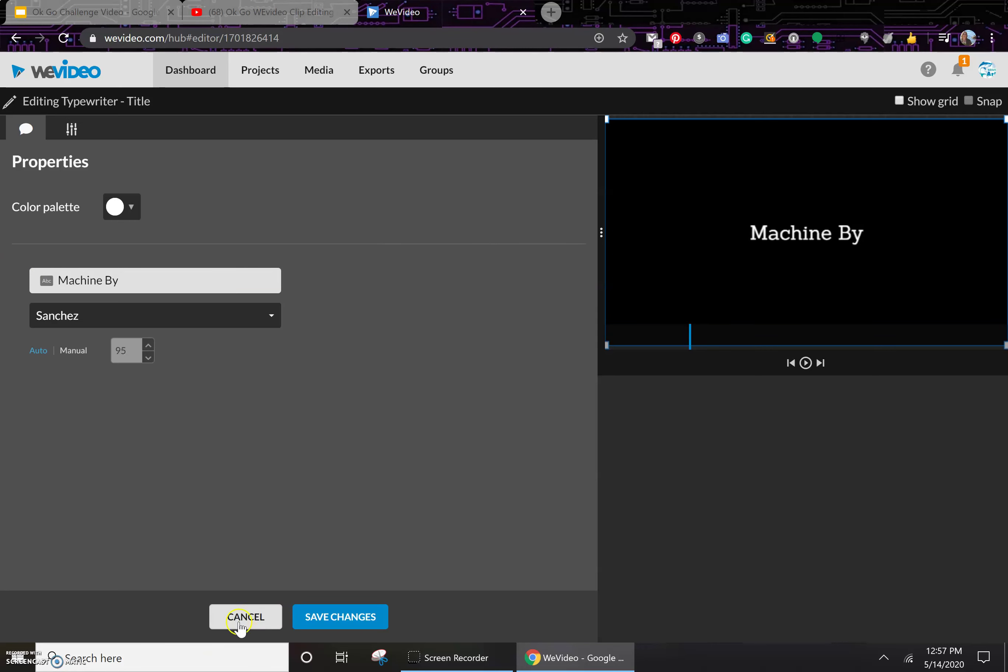
{"action": "left_click", "coordinate": [259, 615]}
Look through the motion text templates for another title design for the end of the video.
{"action": "scroll", "coordinate": [511, 229], "scroll_direction": "down", "scroll_amount": 5}
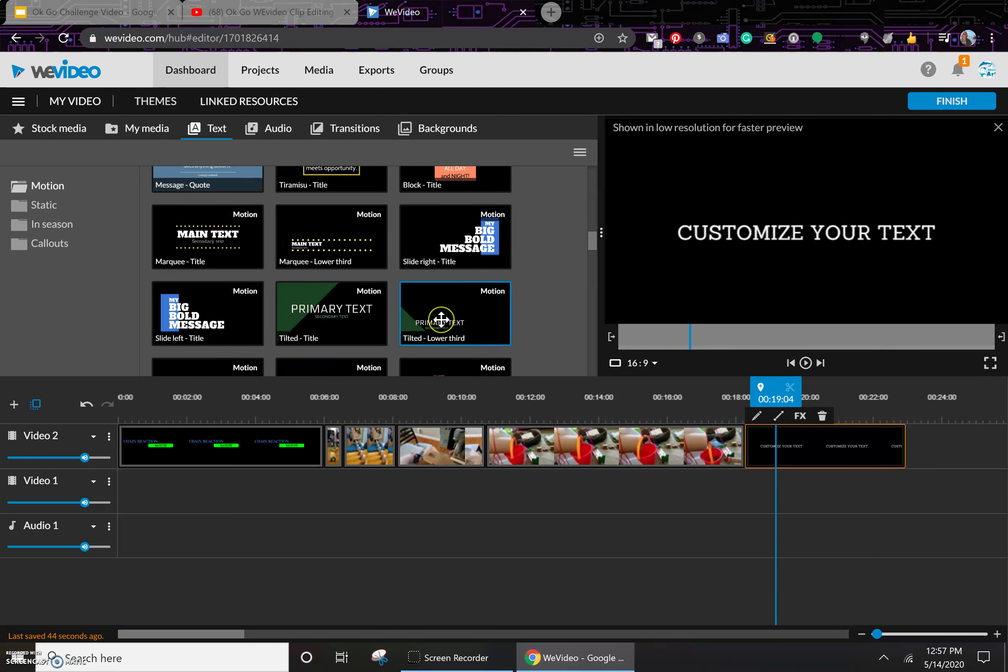
{"action": "scroll", "coordinate": [441, 320], "scroll_direction": "up", "scroll_amount": 2}
{"action": "scroll", "coordinate": [333, 273], "scroll_direction": "down", "scroll_amount": 6}
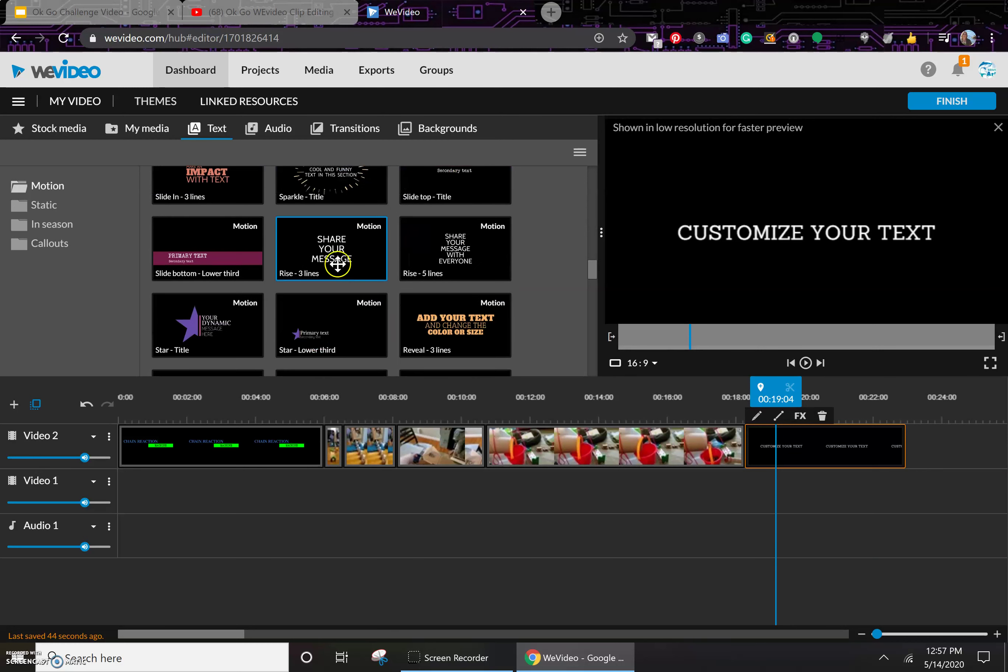